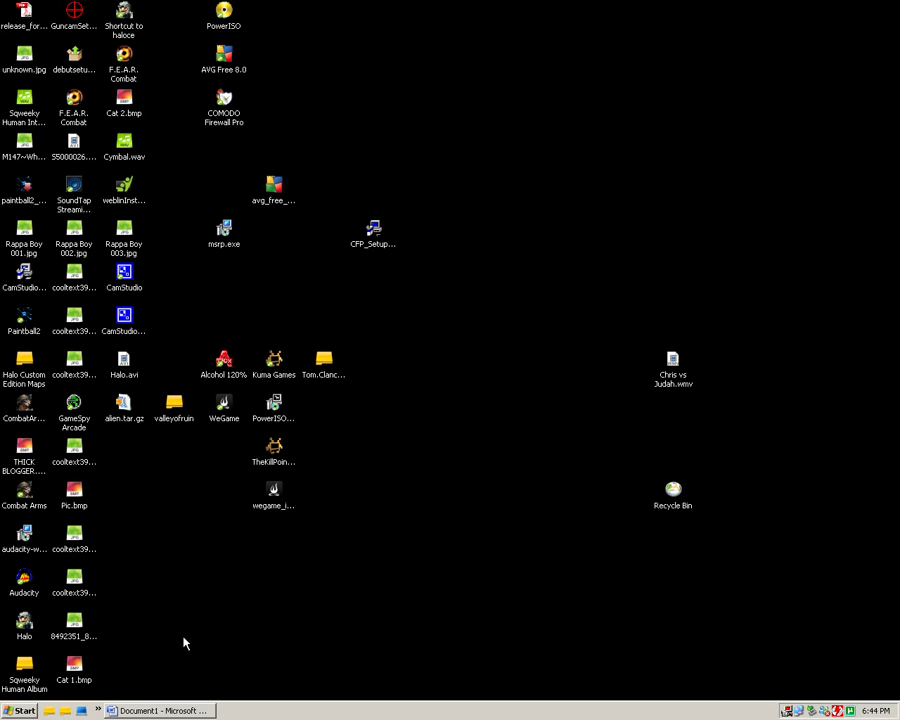
Step: Open the Windows XP Start menu to see the installed programs
{"action": "left_click", "coordinate": [20, 711]}
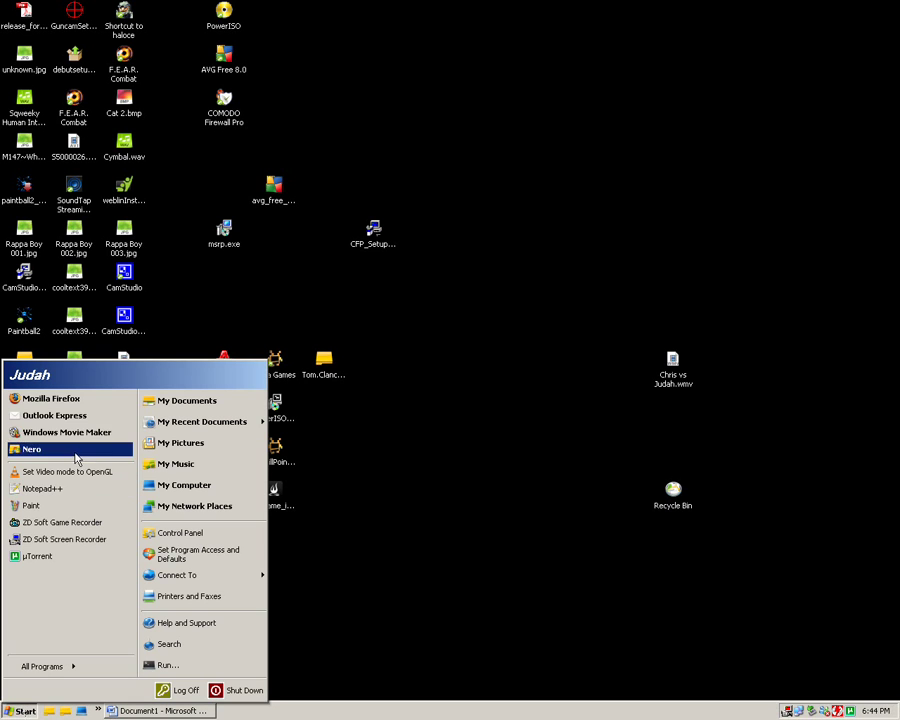
{"action": "left_click", "coordinate": [61, 400]}
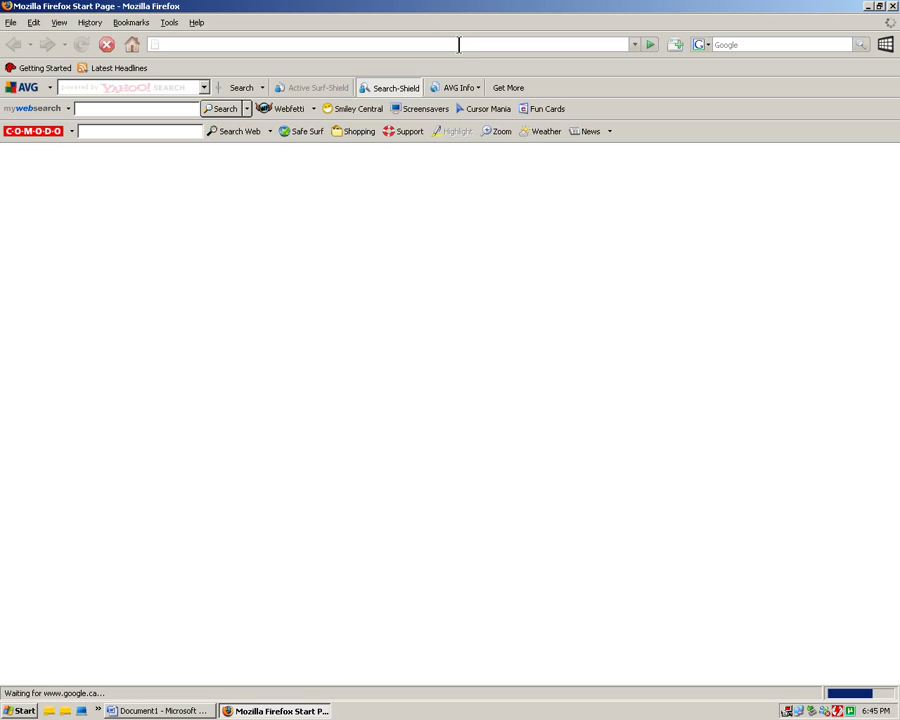
{"action": "left_click_drag", "start_coordinate": [464, 44], "coordinate": [148, 44]}
{"action": "type", "text": "www."}
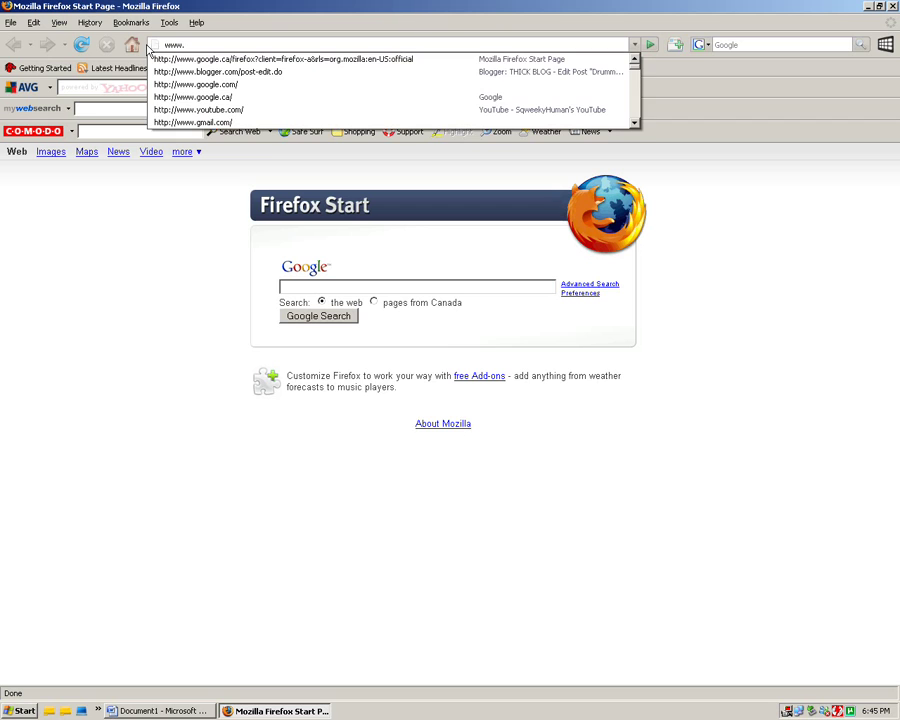
{"action": "type", "text": "isohun"}
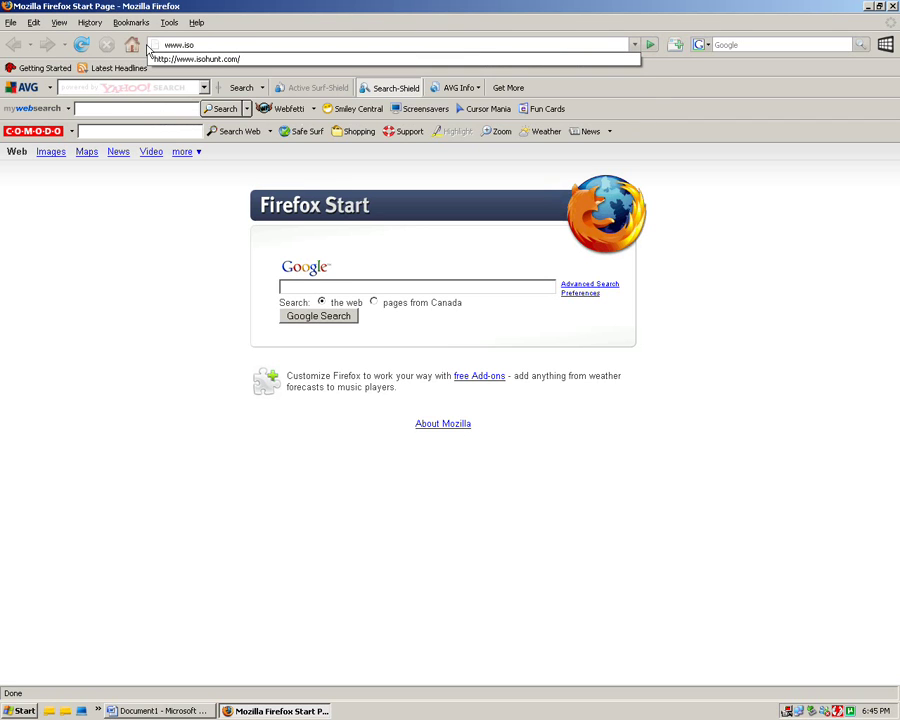
{"action": "type", "text": "t.com"}
Step: Load isohunt.com and search its torrents for 'ZD Soft game Recorder'
{"action": "key", "text": "Return"}
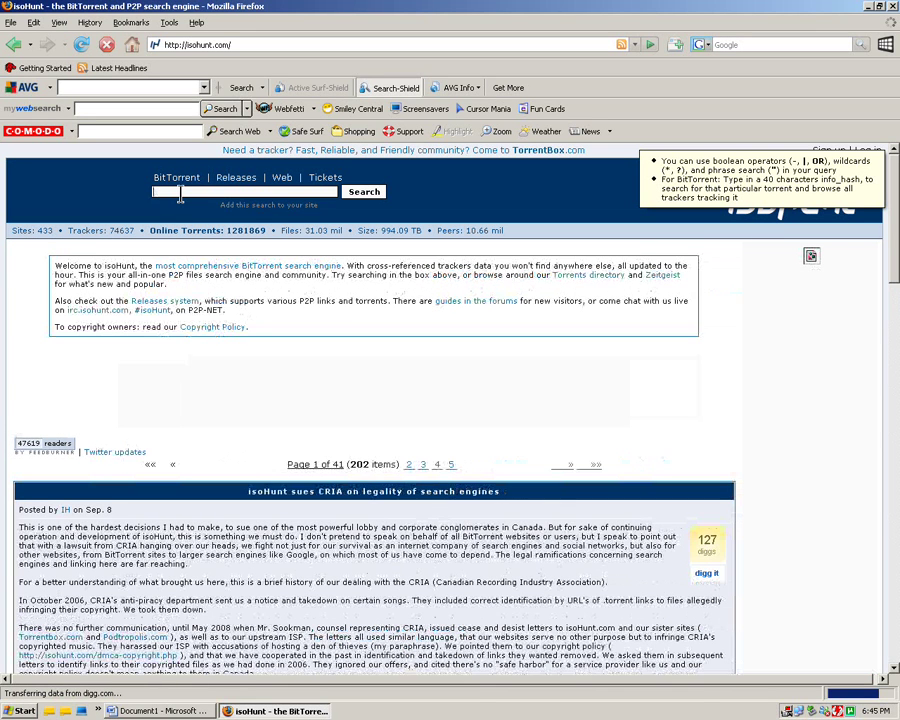
{"action": "type", "text": "ZD So"}
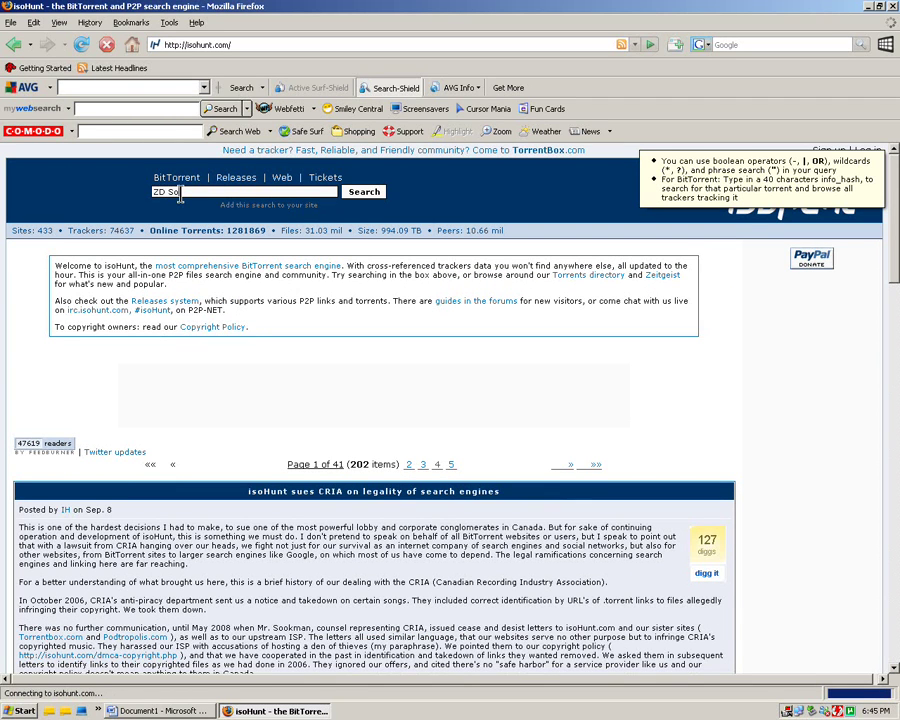
{"action": "type", "text": "ft game Recorde"}
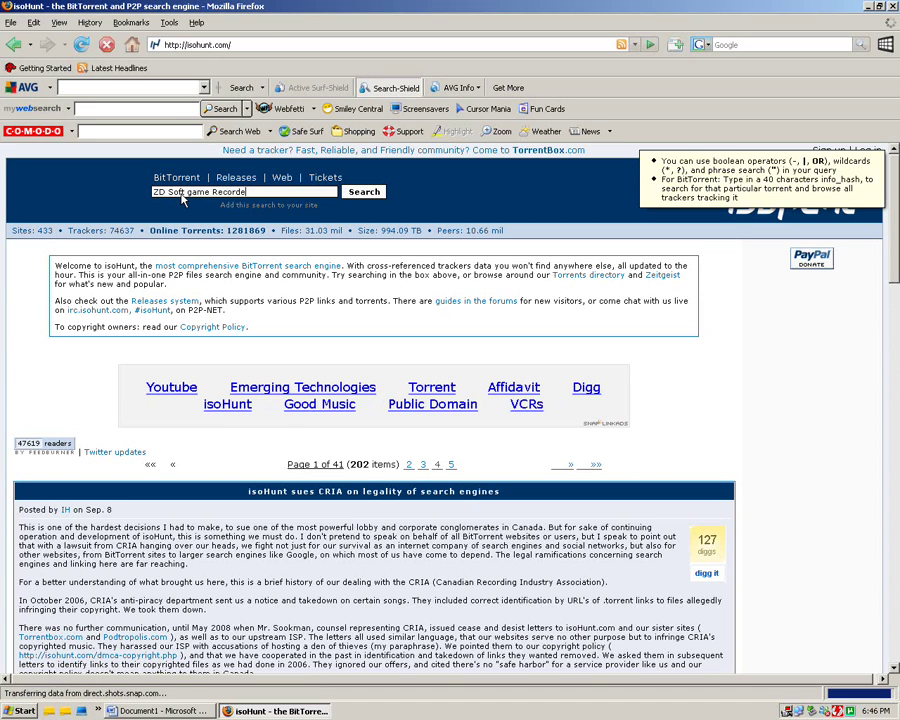
{"action": "type", "text": "r"}
{"action": "key", "text": "Return"}
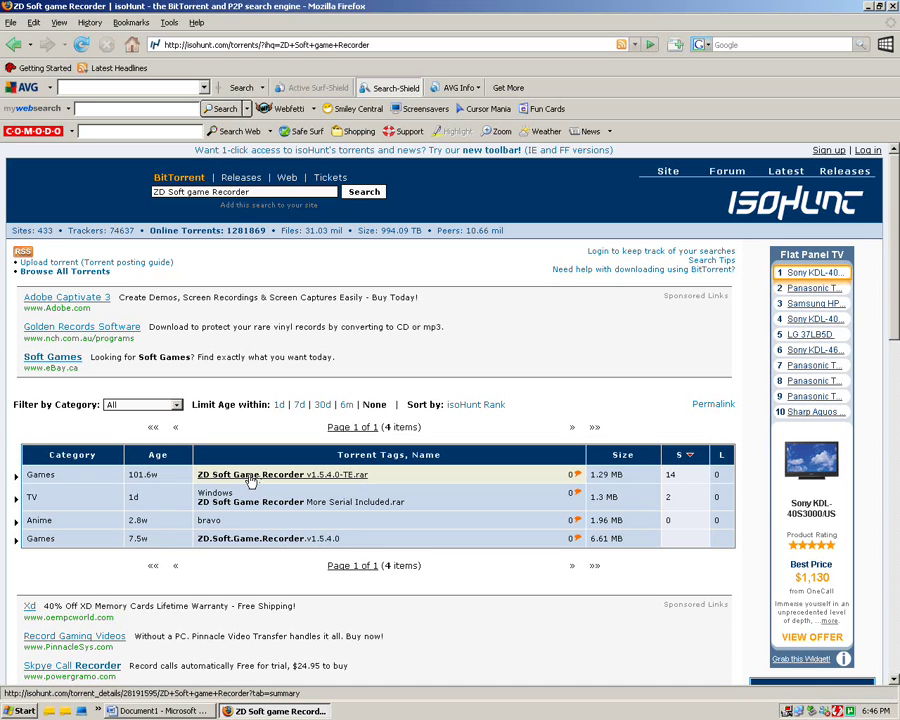
Step: Open the summary page of the ZD Soft Game Recorder v1.5.4.0-TE.rar torrent
{"action": "left_click", "coordinate": [251, 476]}
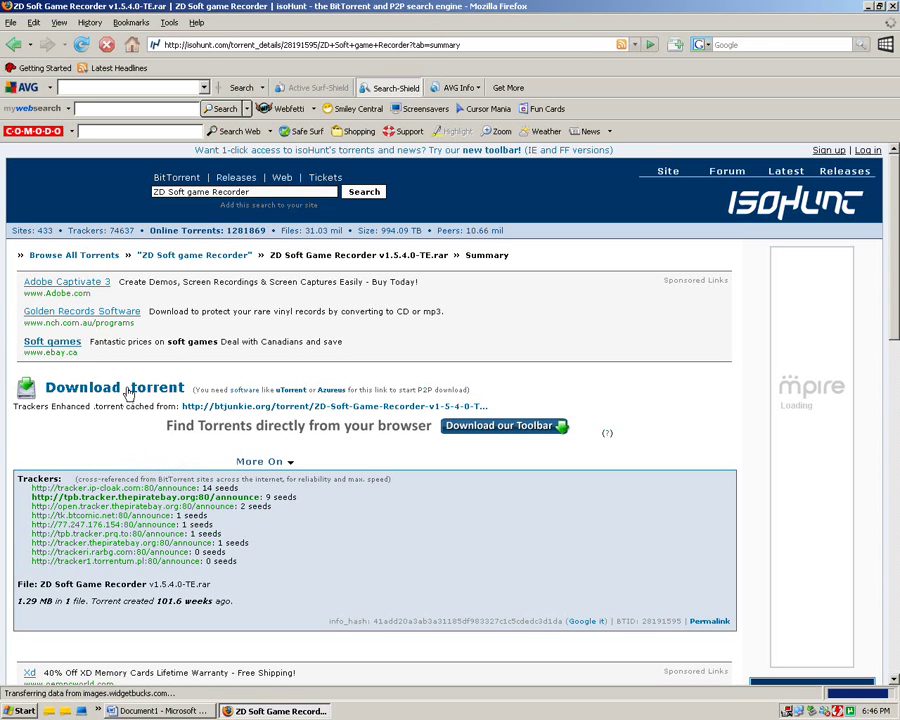
{"action": "left_click", "coordinate": [130, 393]}
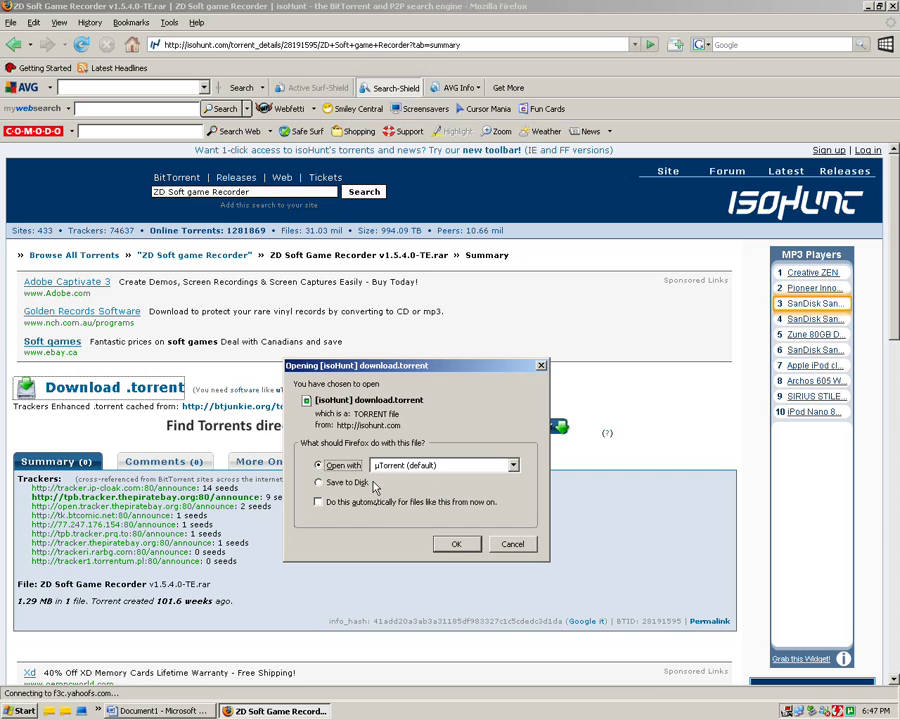
{"action": "left_click", "coordinate": [512, 544]}
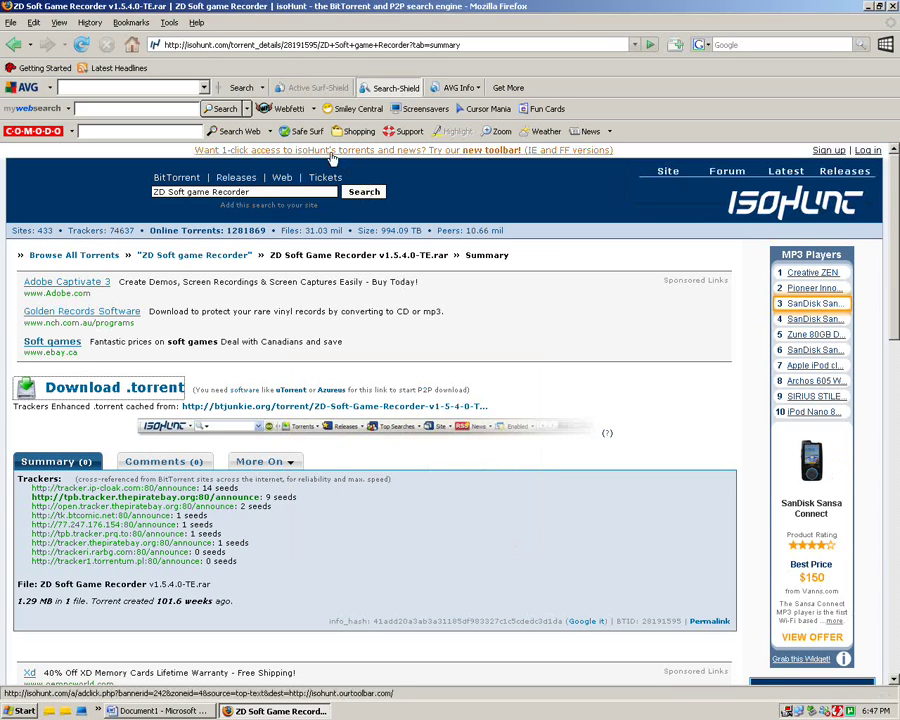
{"action": "left_click", "coordinate": [320, 44]}
{"action": "type", "text": "www.utore"}
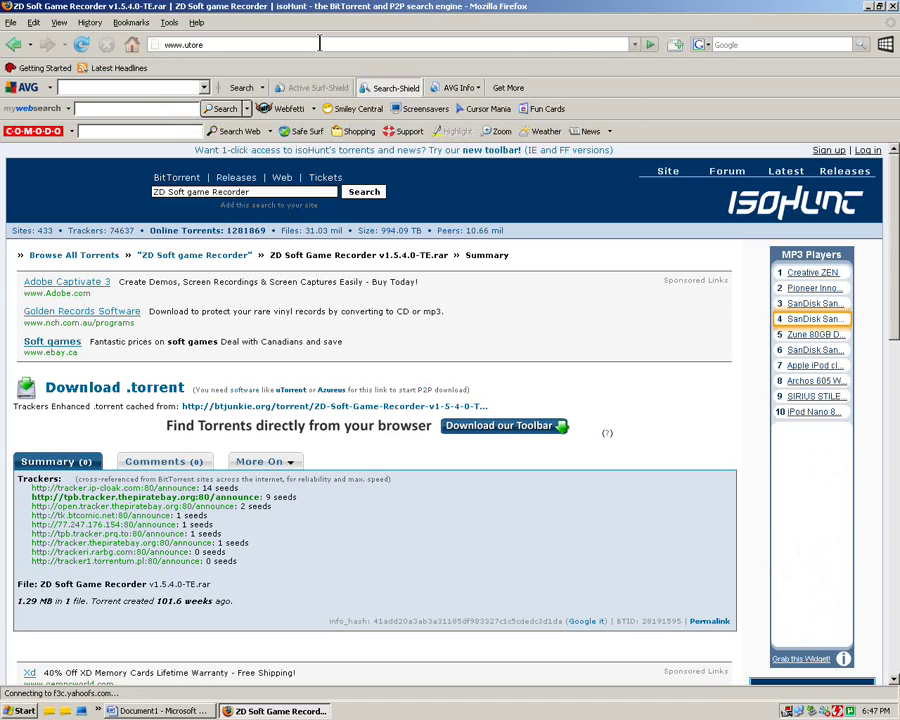
{"action": "key", "text": "BackSpace"}
{"action": "key", "text": "BackSpace"}
{"action": "key", "text": "BackSpace"}
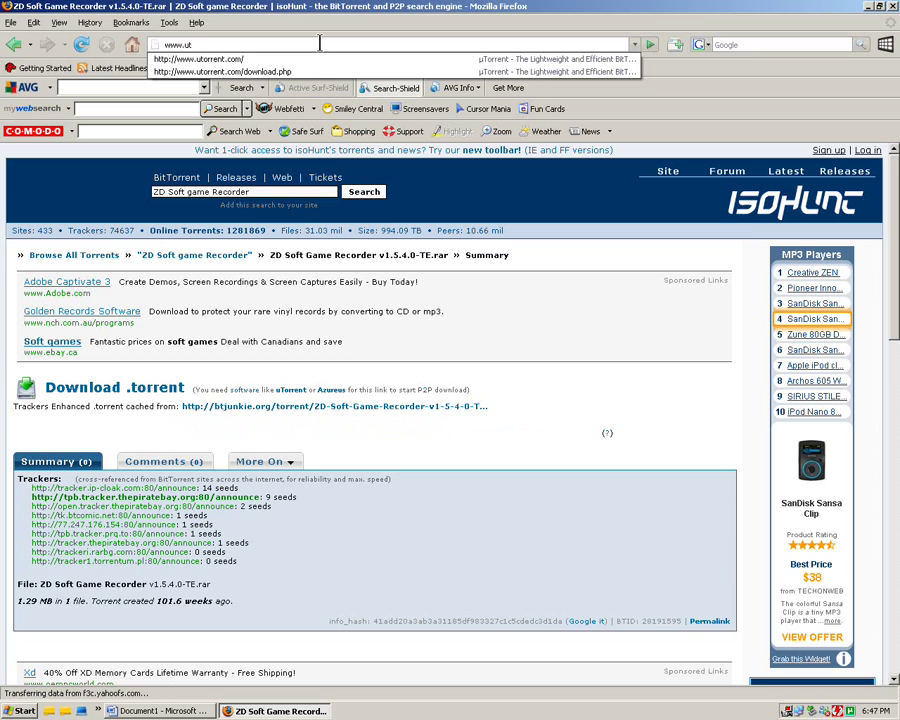
{"action": "type", "text": "orrent.com"}
{"action": "key", "text": "Return"}
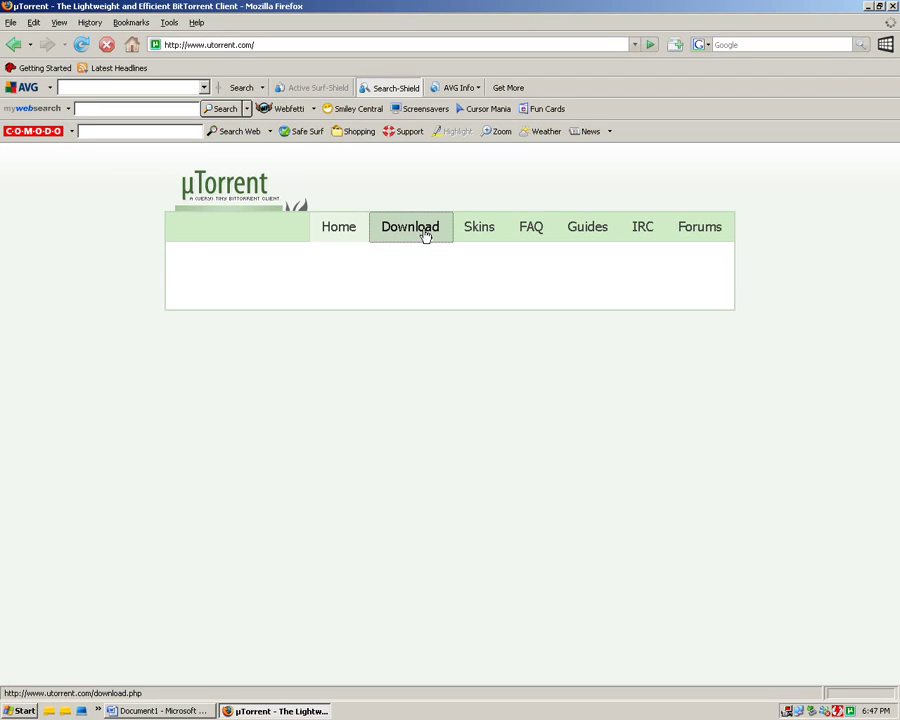
{"action": "left_click", "coordinate": [425, 233]}
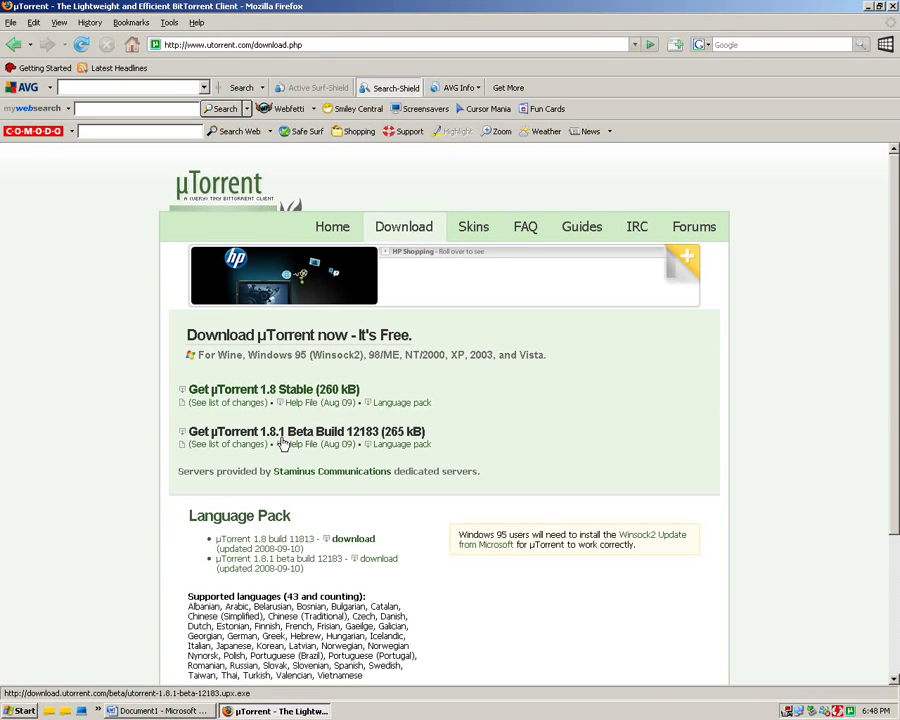
{"action": "left_click", "coordinate": [235, 394]}
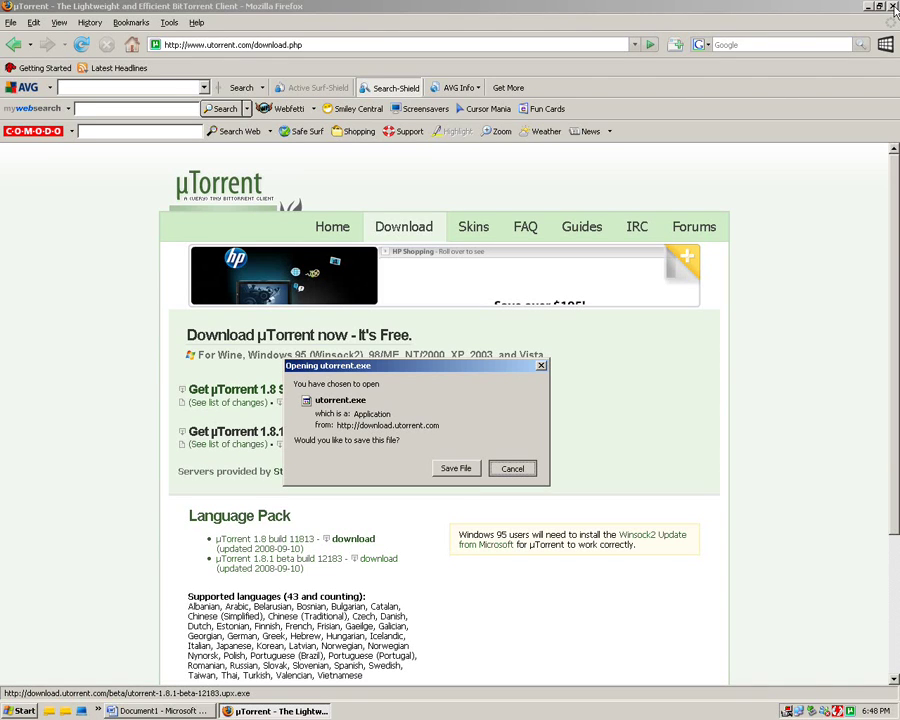
{"action": "left_click", "coordinate": [893, 7]}
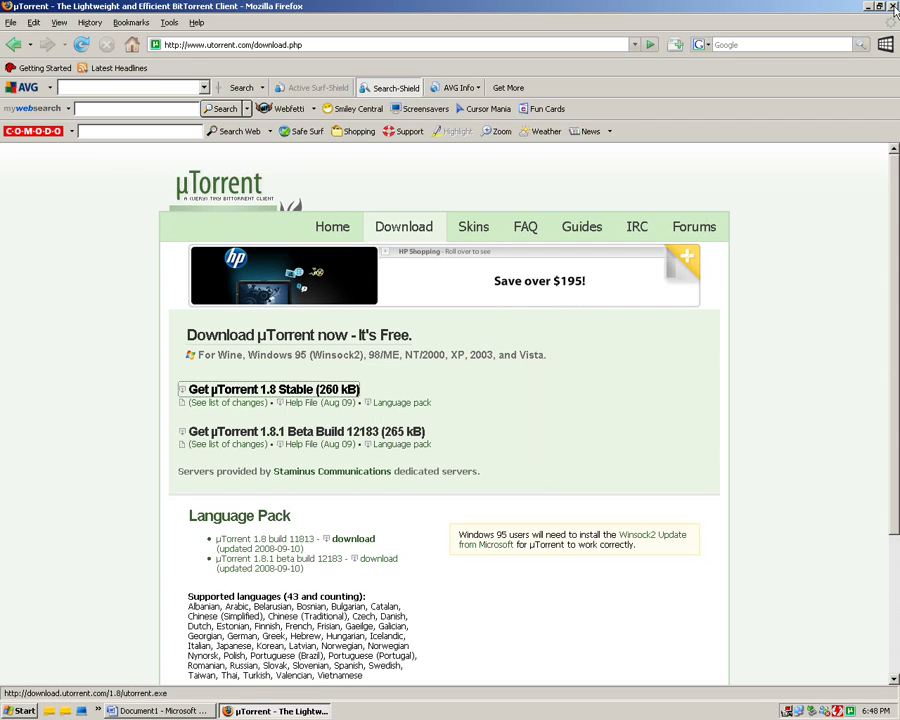
Step: Close Firefox and start ZD Soft Game Recorder from the Start menu
{"action": "left_click", "coordinate": [893, 7]}
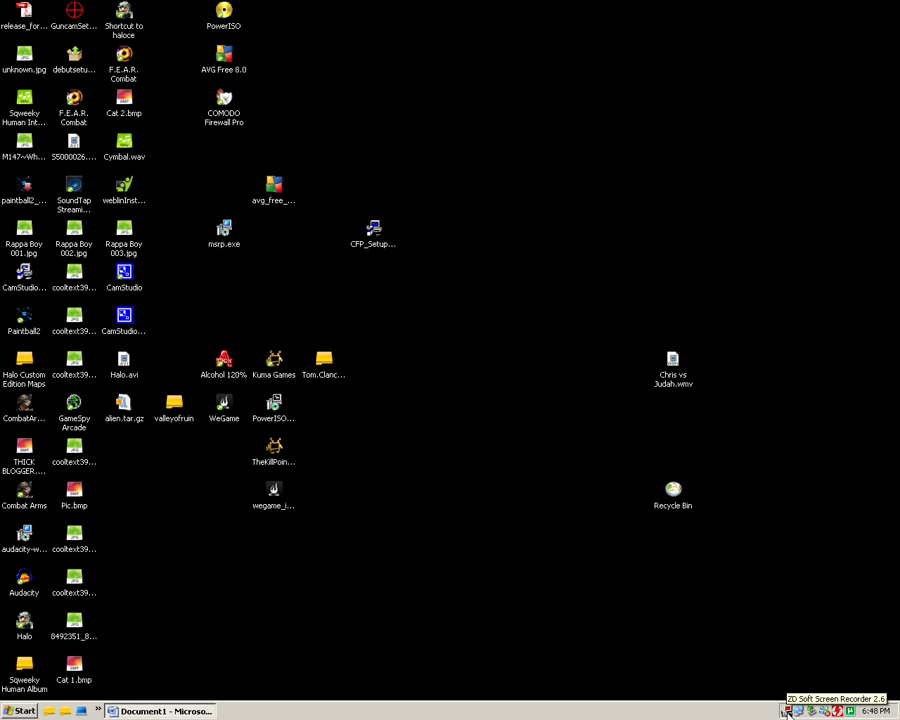
{"action": "left_click", "coordinate": [25, 710]}
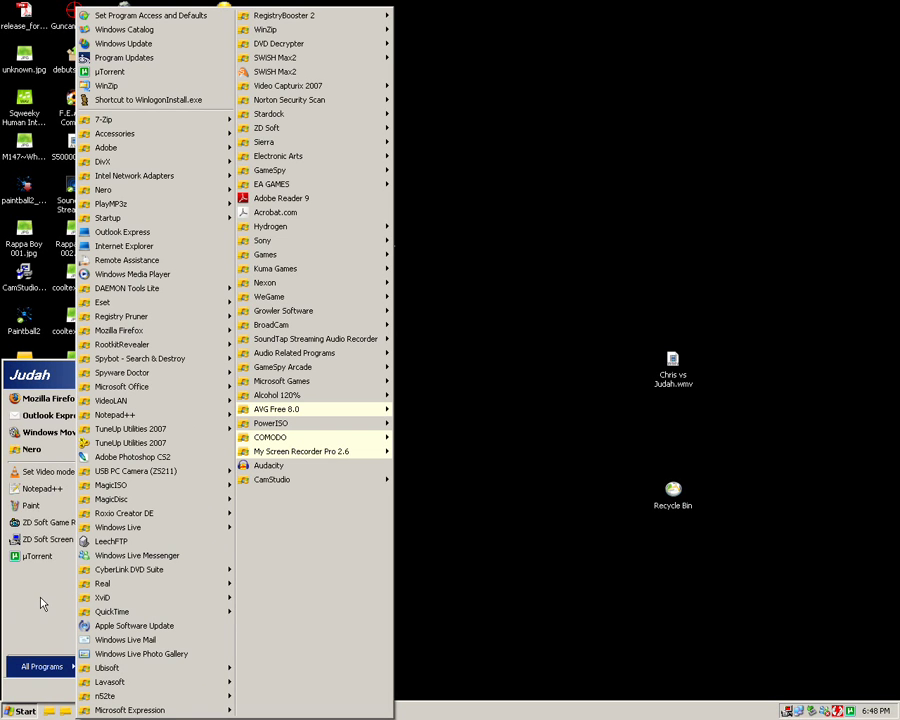
{"action": "left_click", "coordinate": [60, 522]}
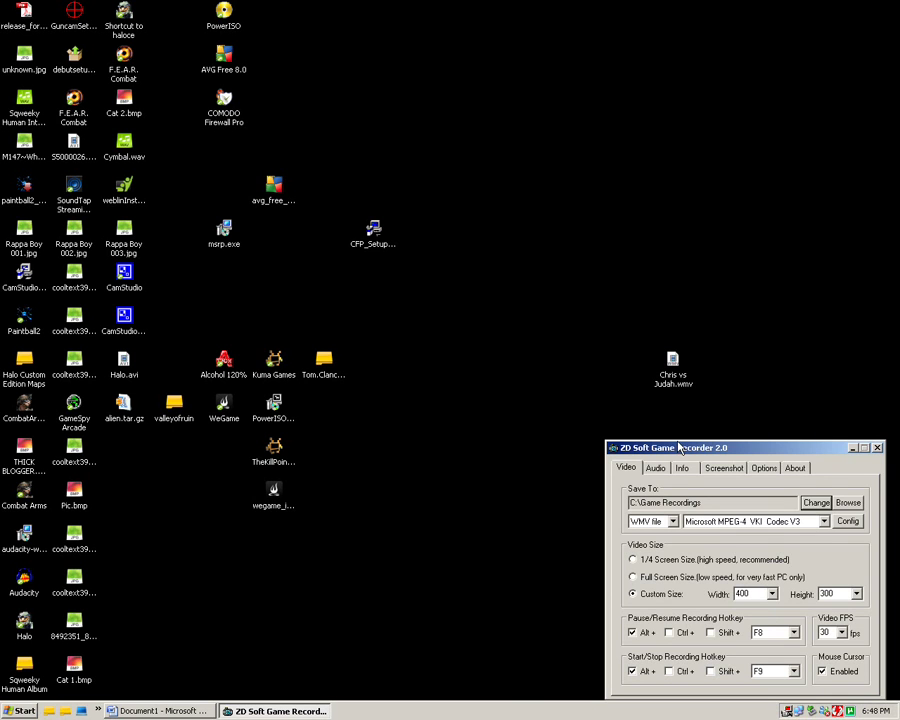
Step: Set the recording video size to Custom, keeping 400 × 300
{"action": "left_click_drag", "start_coordinate": [690, 452], "coordinate": [318, 263]}
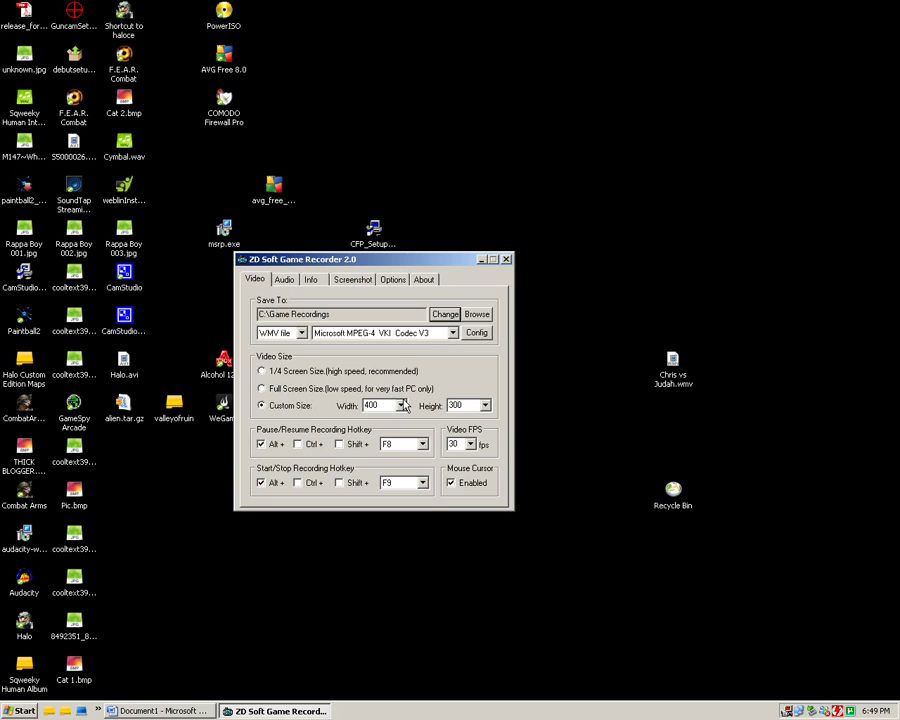
{"action": "left_click", "coordinate": [262, 389]}
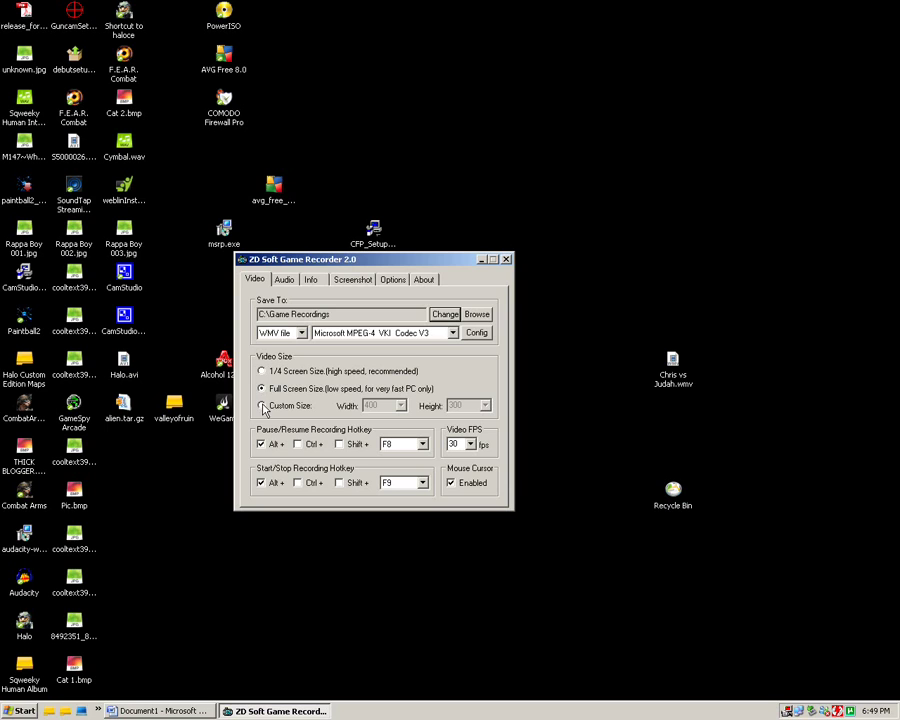
{"action": "left_click", "coordinate": [262, 406]}
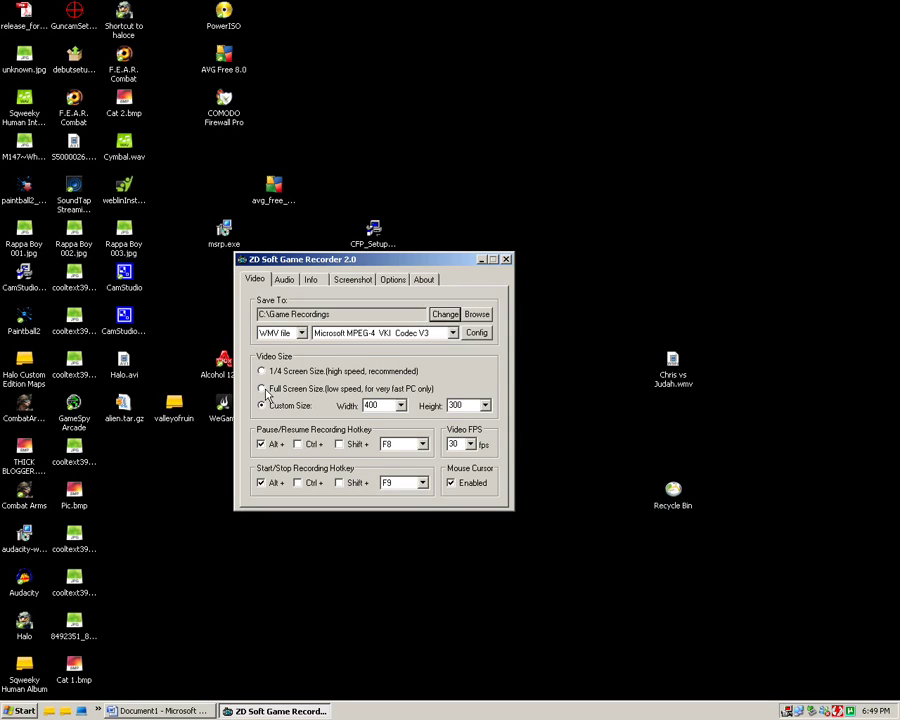
{"action": "left_click", "coordinate": [262, 389]}
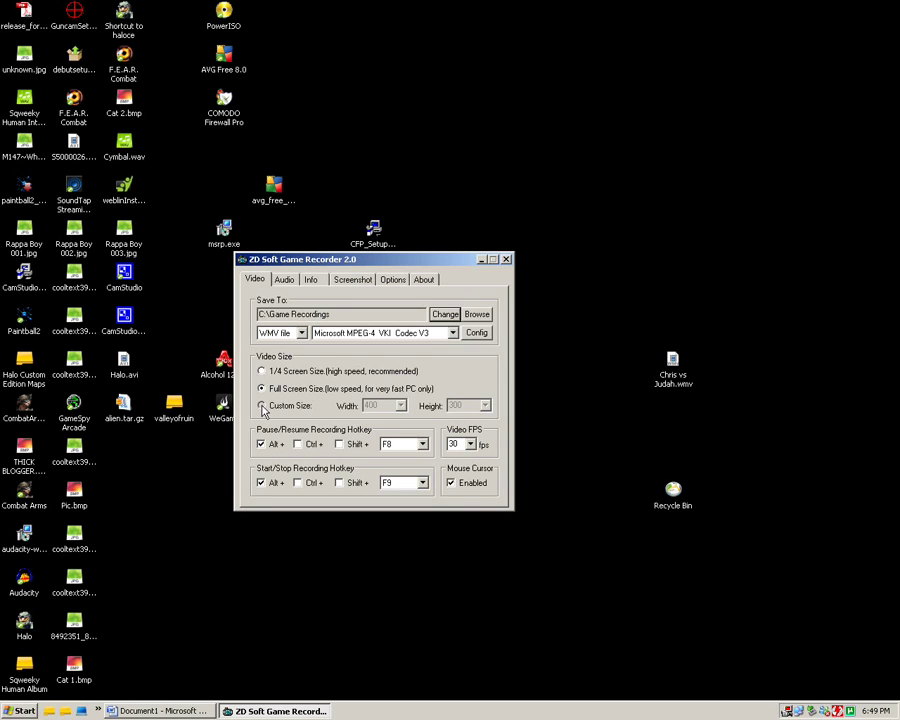
{"action": "left_click", "coordinate": [262, 406]}
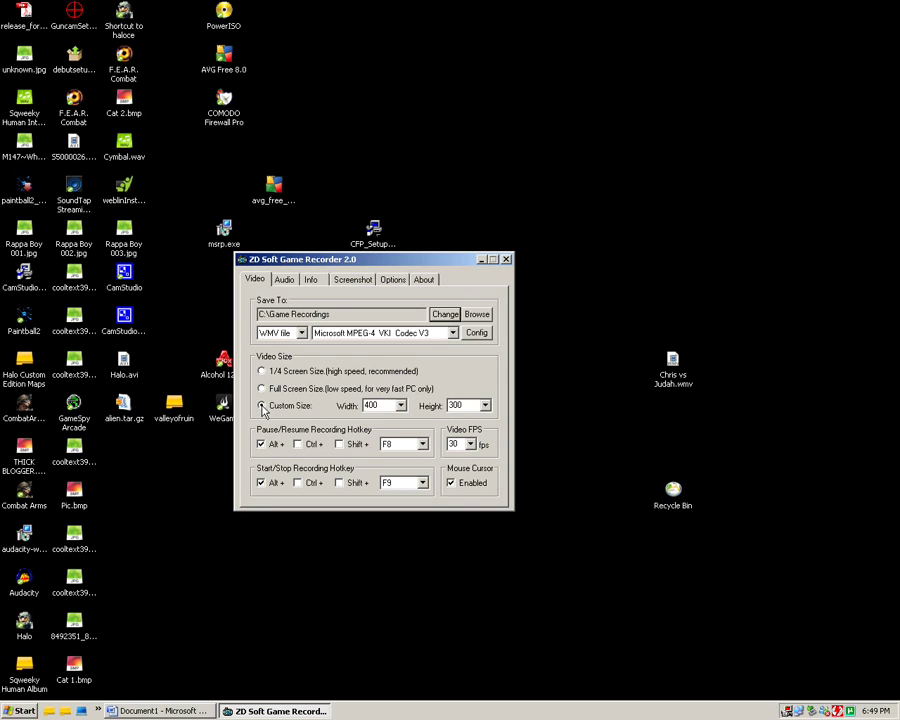
{"action": "left_click", "coordinate": [400, 406]}
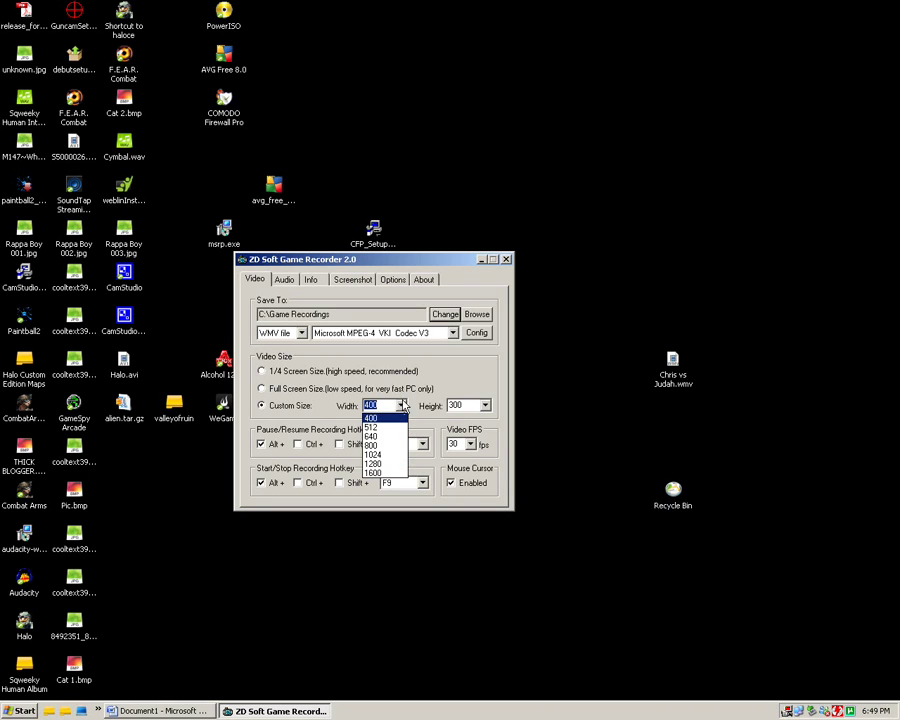
{"action": "left_click", "coordinate": [404, 406]}
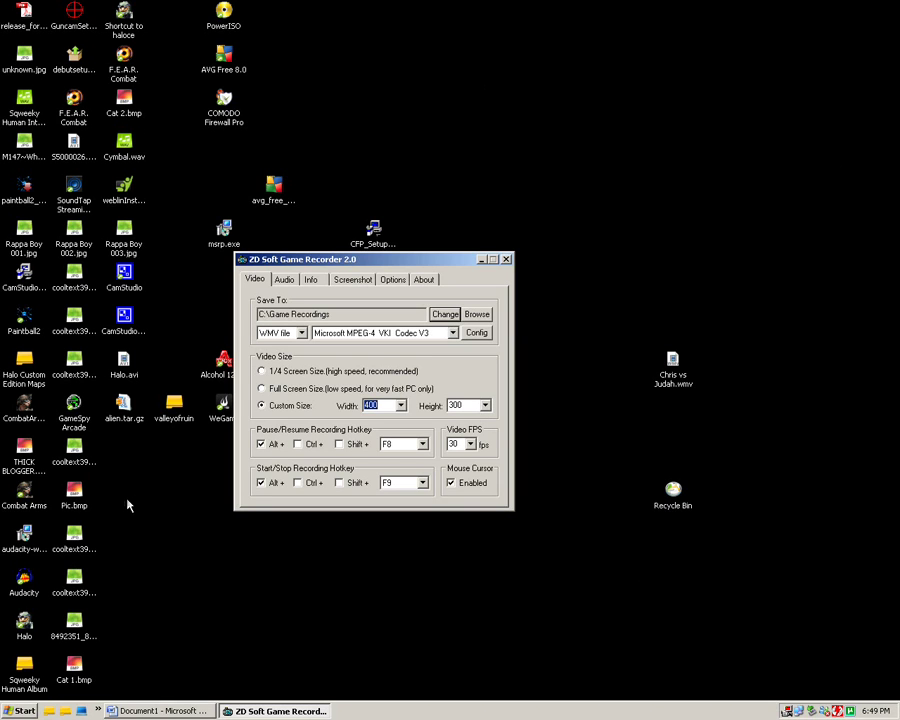
Step: Set the output file type to WMV file, after briefly trying AVI
{"action": "left_click", "coordinate": [297, 333]}
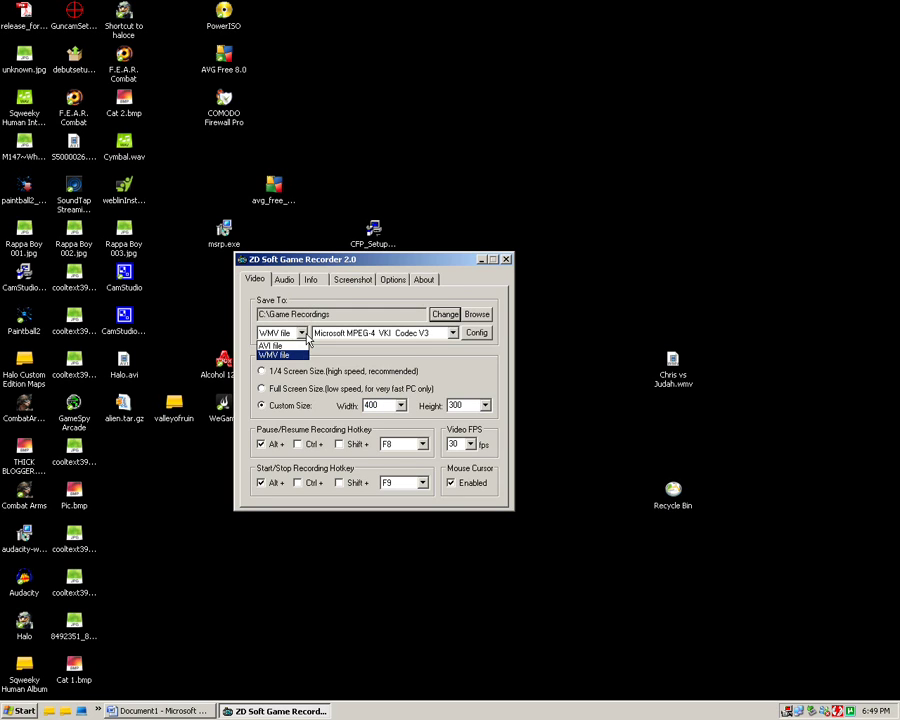
{"action": "left_click", "coordinate": [295, 346]}
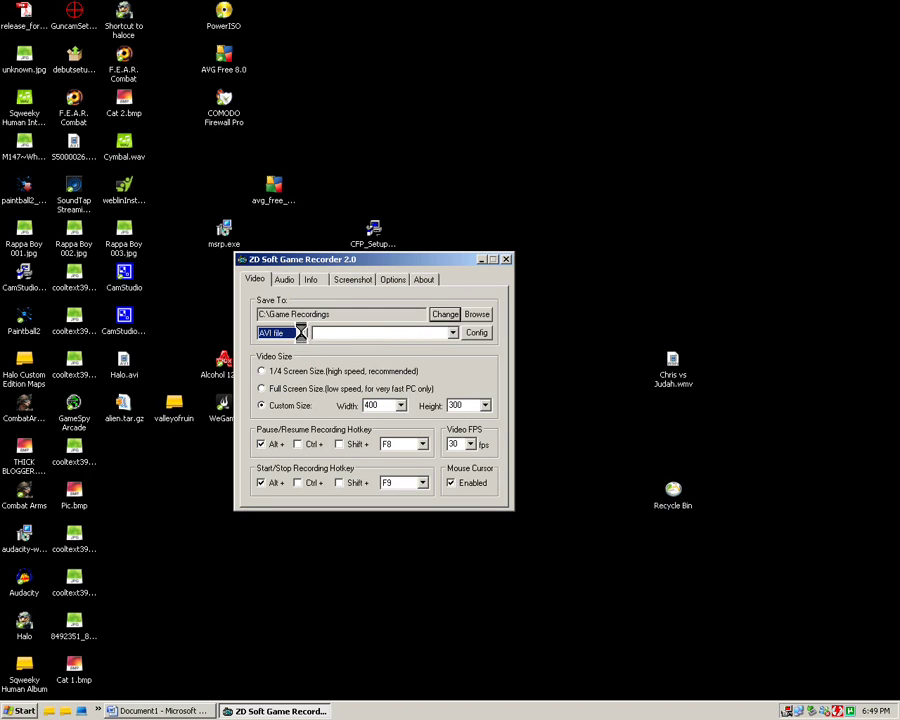
{"action": "left_click", "coordinate": [301, 334]}
{"action": "left_click", "coordinate": [301, 356]}
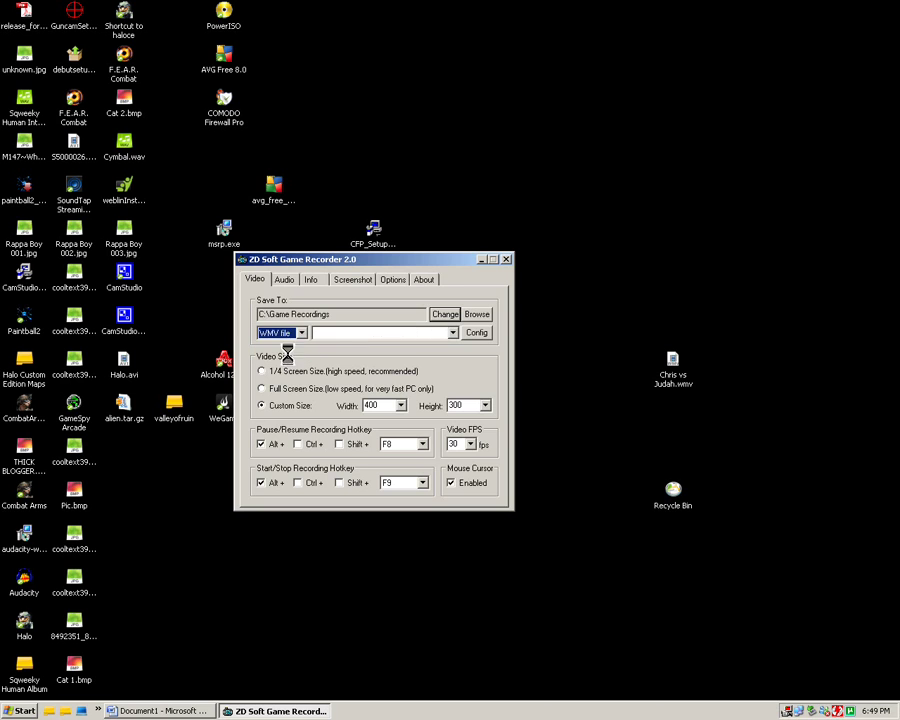
Step: On the Audio tab, select 'Record audio along with video'
{"action": "left_click", "coordinate": [286, 280]}
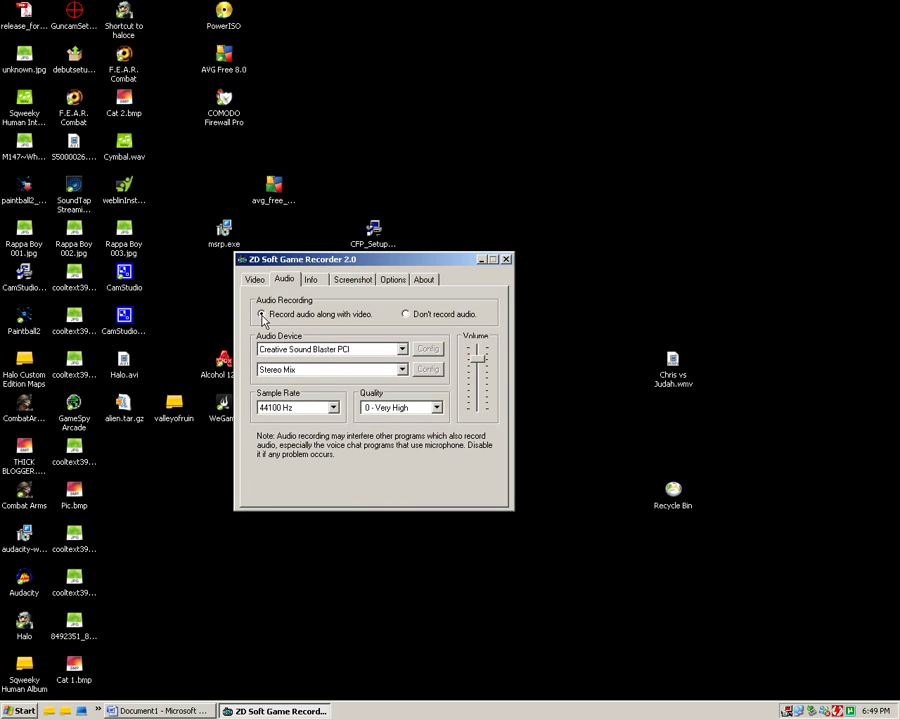
{"action": "left_click", "coordinate": [406, 315]}
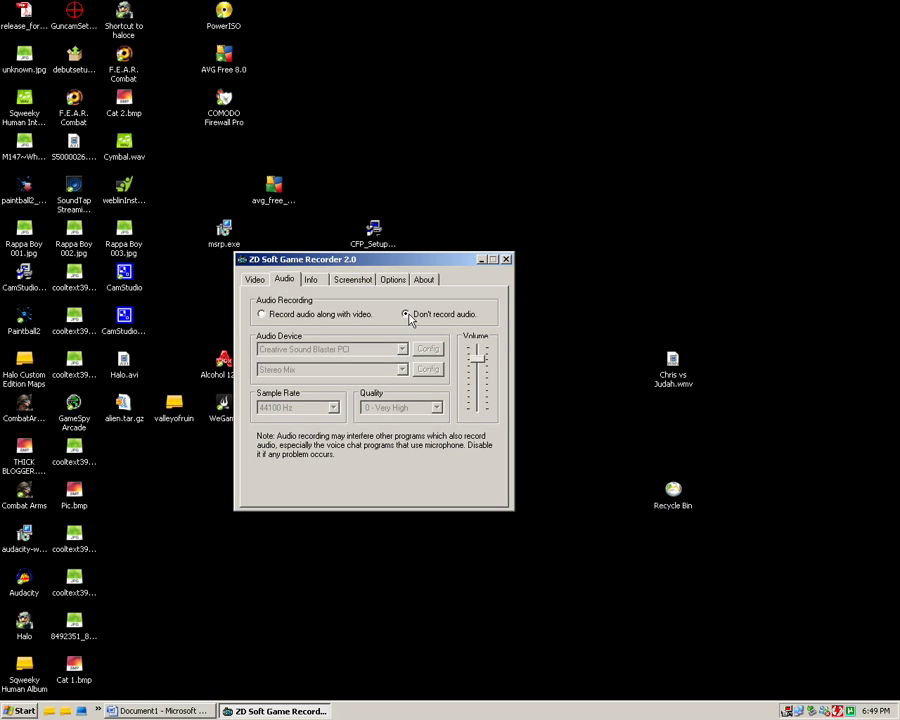
{"action": "left_click", "coordinate": [265, 316]}
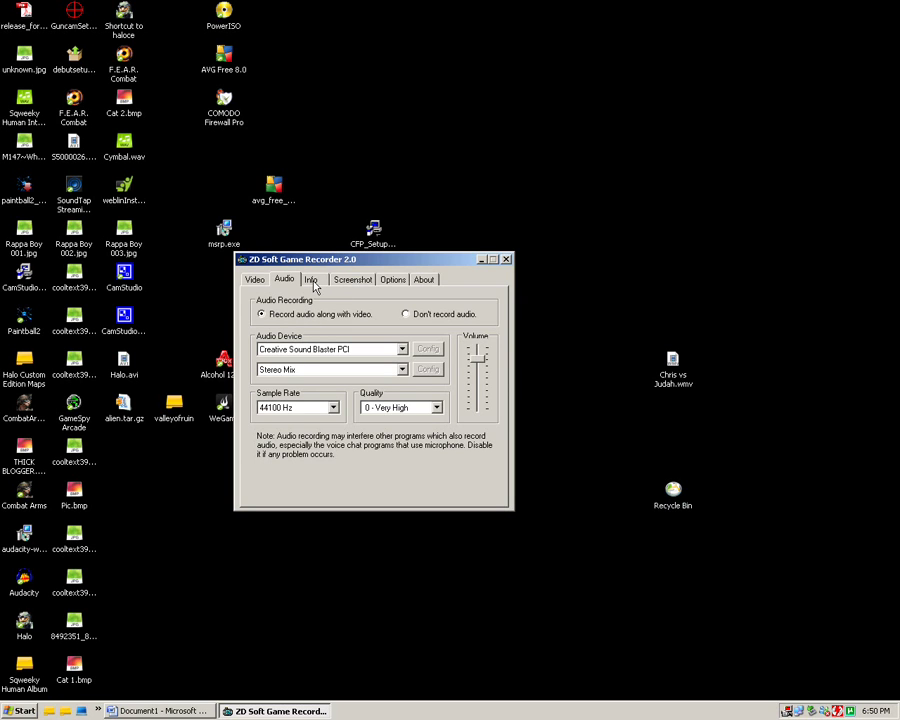
Step: Confirm 44100 Hz sample rate and 0 - Very High quality, then return to Video settings
{"action": "left_click", "coordinate": [333, 410]}
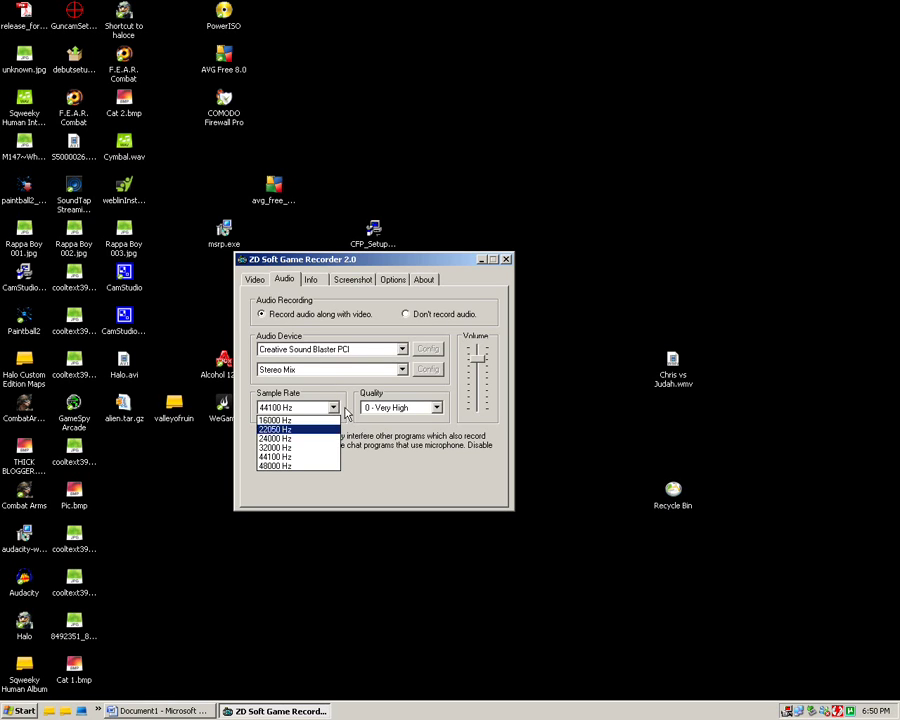
{"action": "left_click", "coordinate": [347, 413]}
{"action": "left_click", "coordinate": [436, 408]}
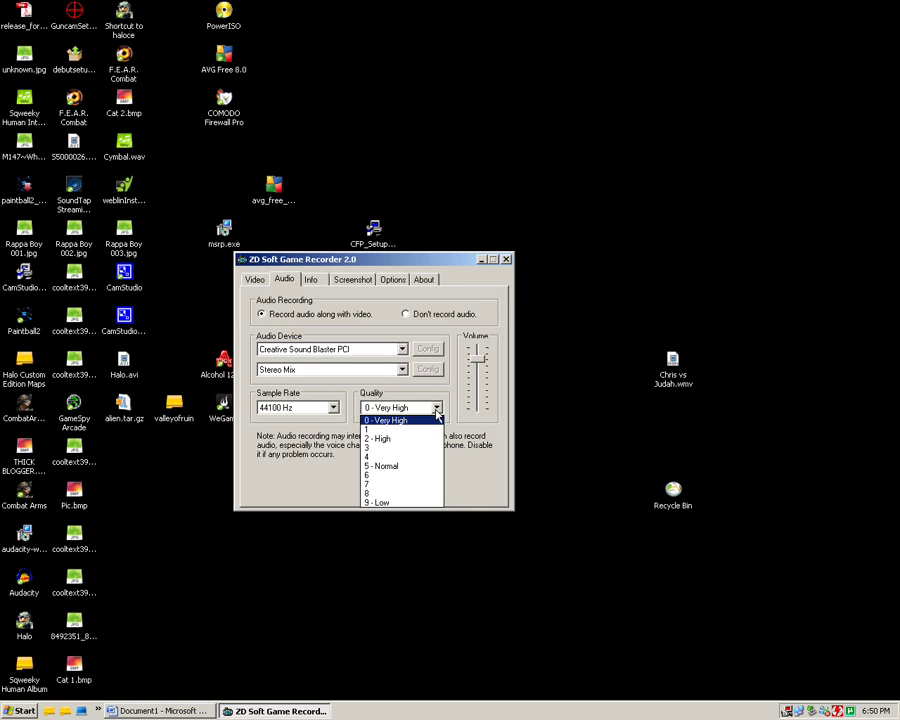
{"action": "left_click", "coordinate": [437, 406]}
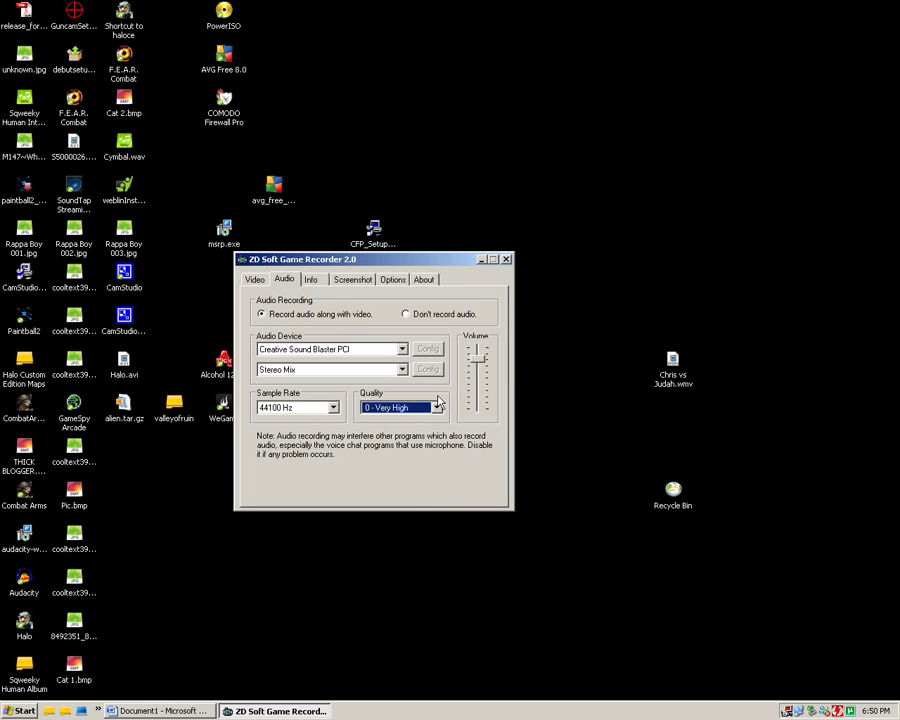
{"action": "left_click", "coordinate": [255, 279]}
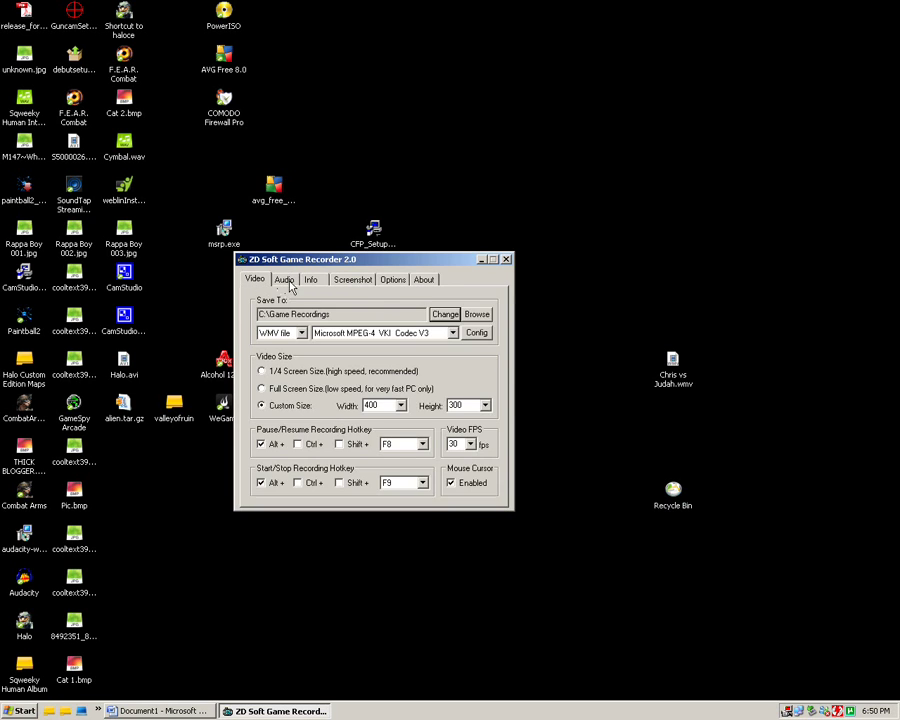
{"action": "left_click", "coordinate": [287, 280]}
{"action": "left_click", "coordinate": [437, 407]}
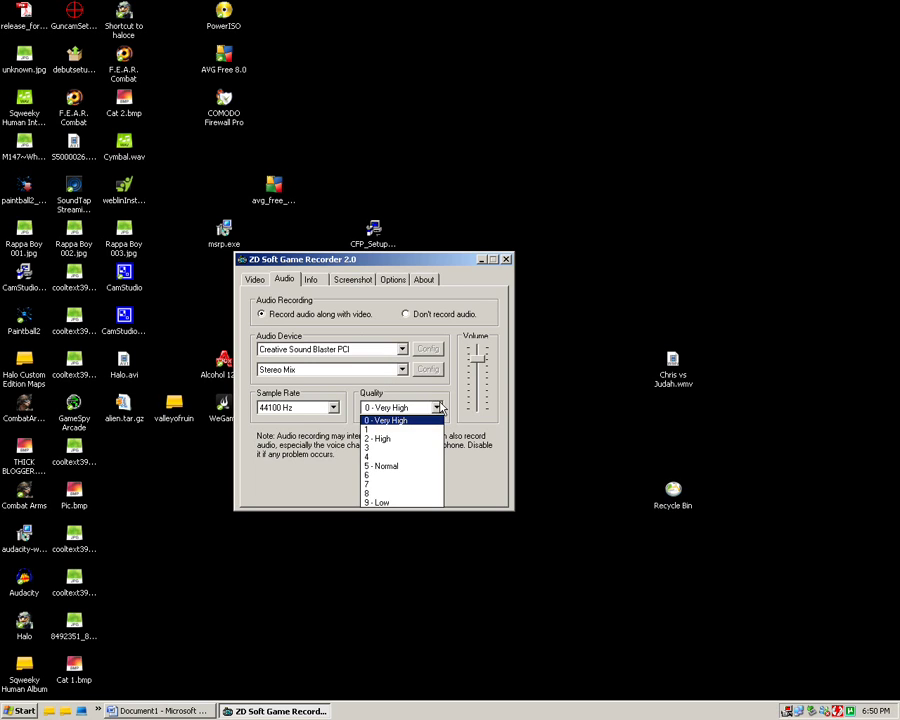
{"action": "left_click", "coordinate": [437, 407]}
{"action": "left_click", "coordinate": [261, 283]}
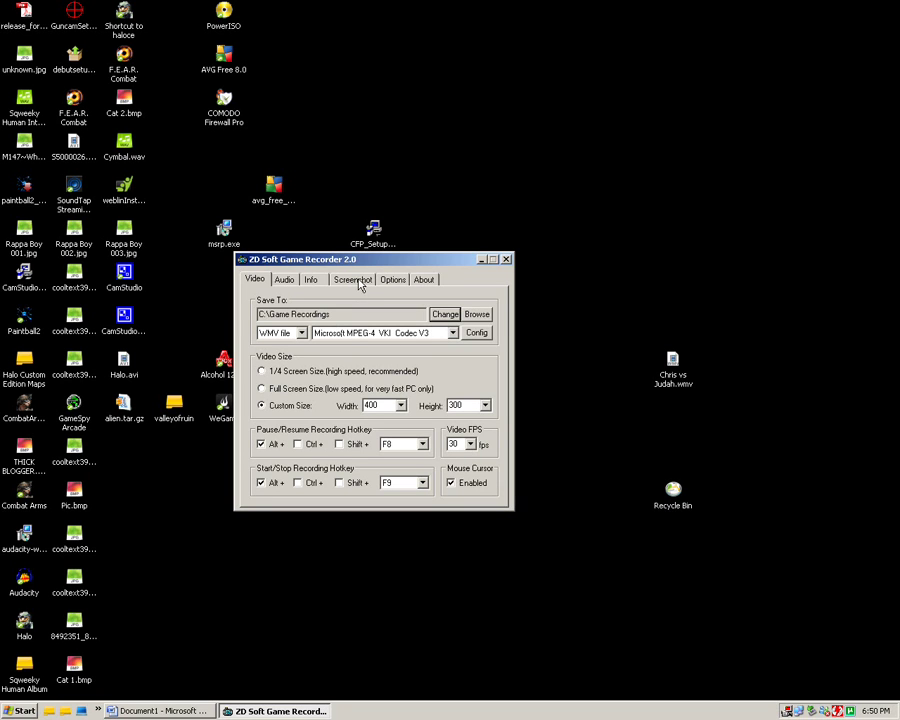
Step: On the Options tab, uncheck 'Show game FPS when recording starts'
{"action": "left_click", "coordinate": [394, 280]}
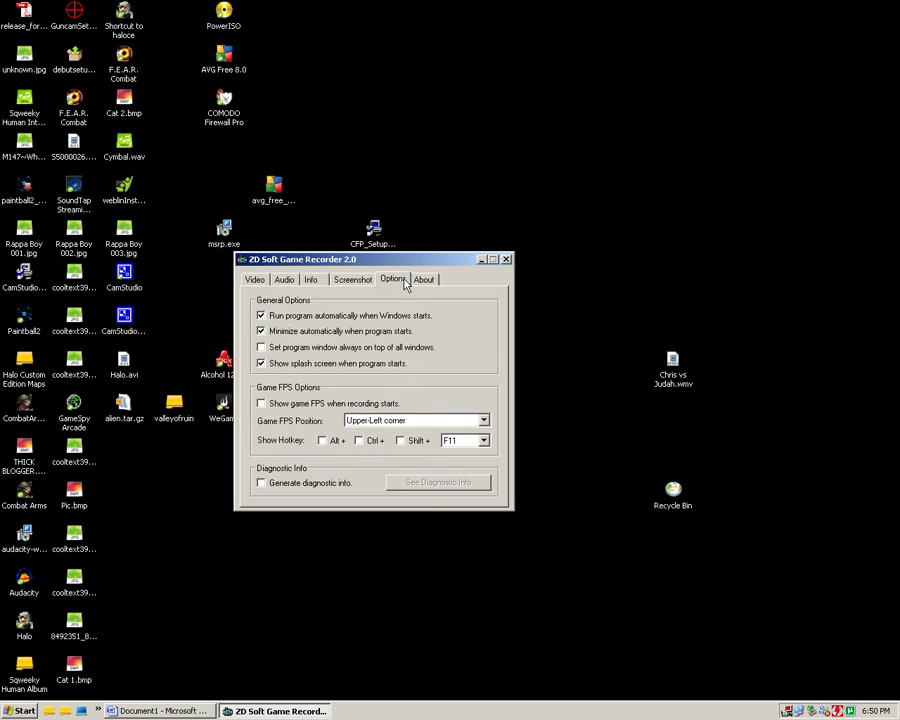
{"action": "left_click", "coordinate": [261, 405]}
Step: Check the Screenshot and About pages, then return to the Video settings with WMV at 400×300
{"action": "left_click", "coordinate": [364, 283]}
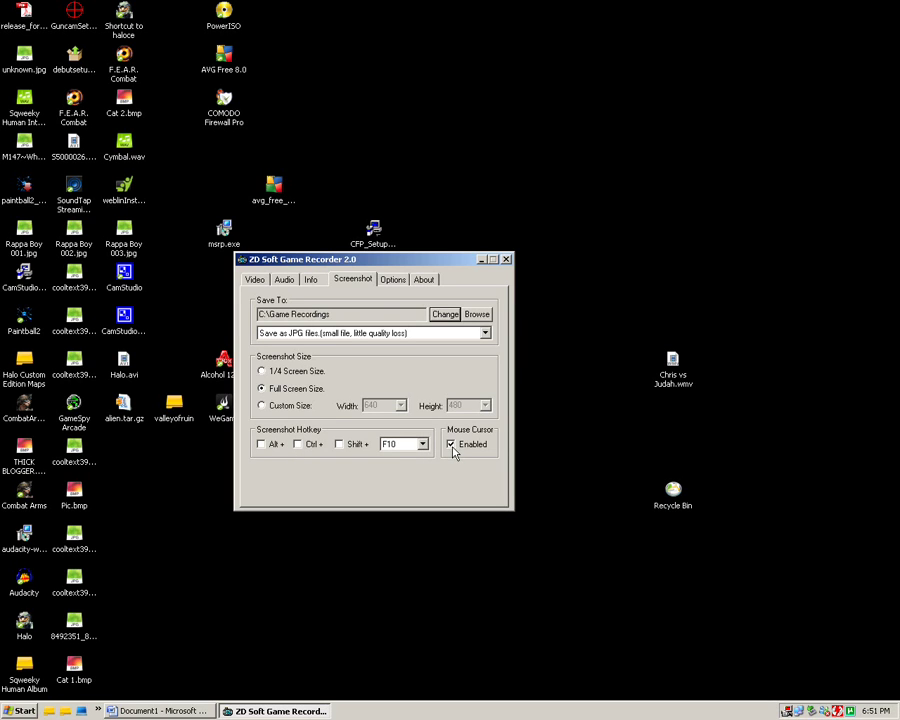
{"action": "left_click", "coordinate": [433, 284]}
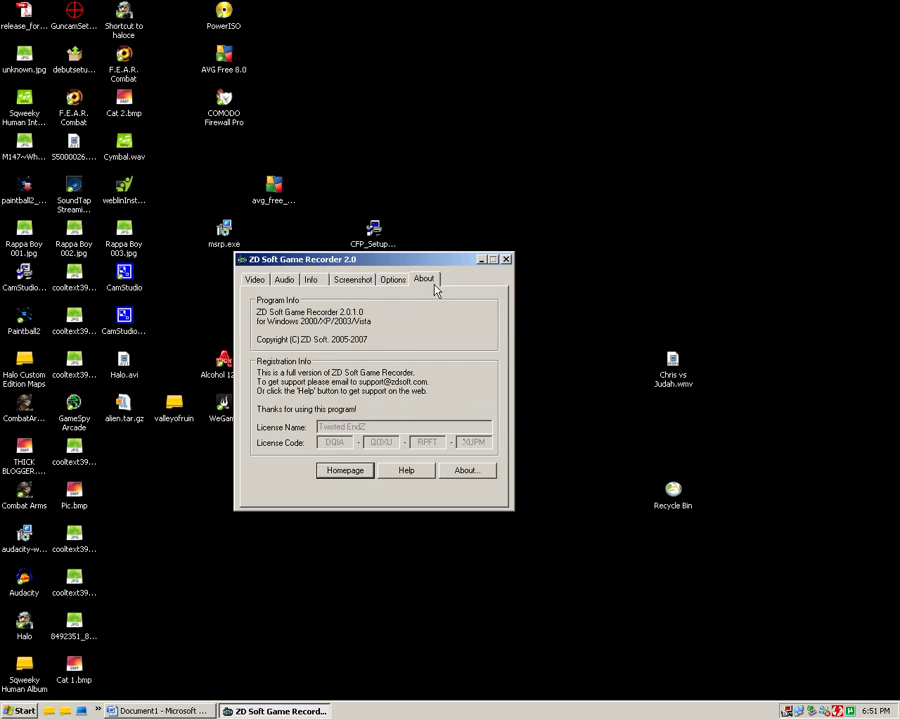
{"action": "left_click", "coordinate": [257, 282]}
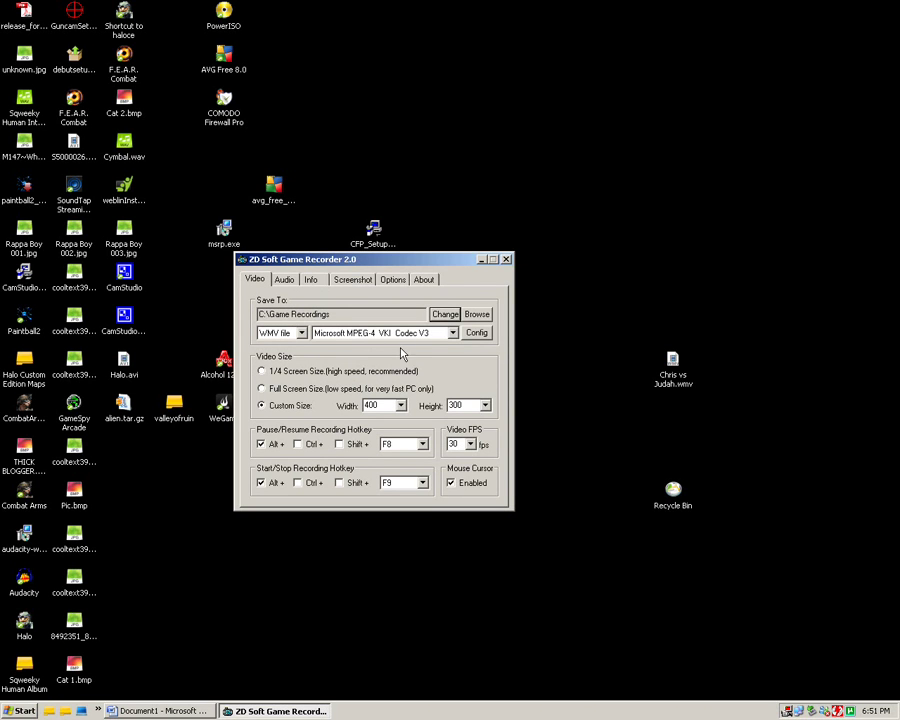